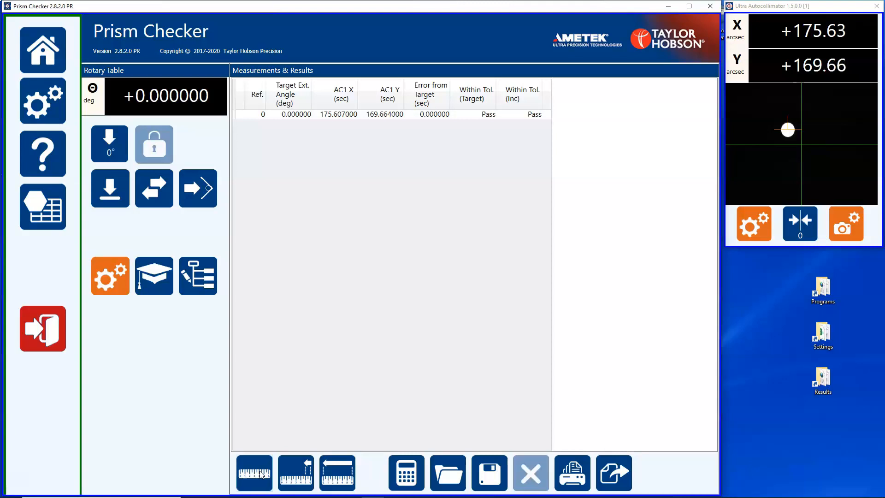
Record another reading at the 0° position and rotate the table by 30°
left_click(260, 475)
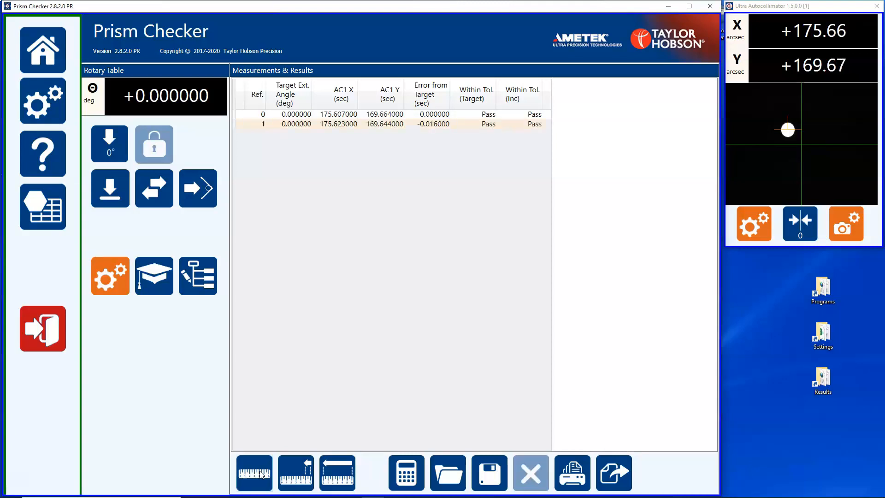
left_click(156, 191)
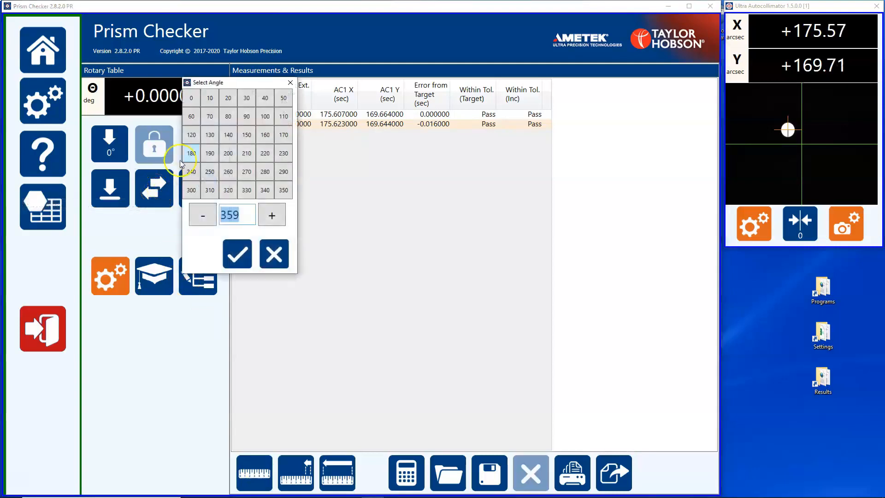
left_click(246, 98)
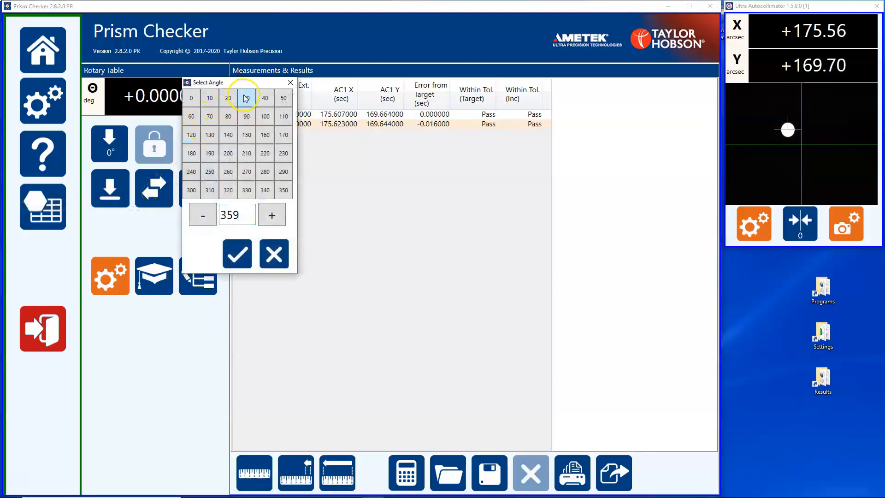
left_click(243, 257)
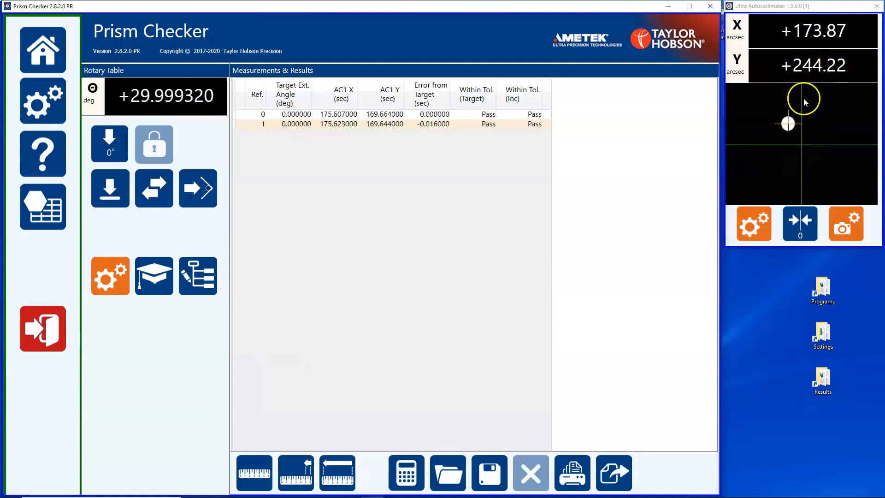
Measure the face at 30°, delete that last reading and measure the same face again
left_click(266, 473)
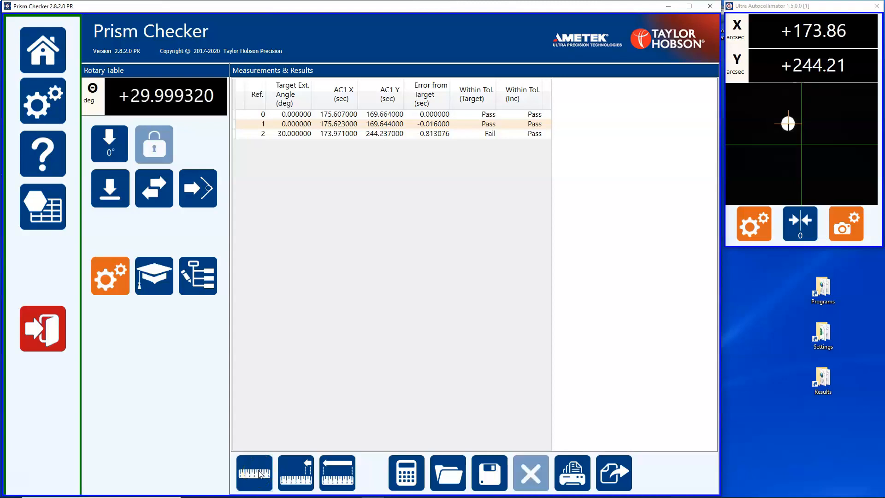
left_click(309, 469)
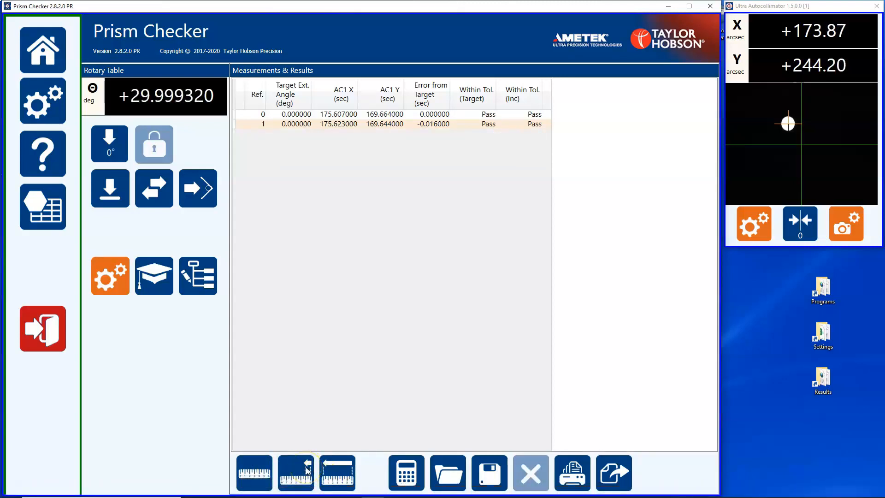
left_click(260, 472)
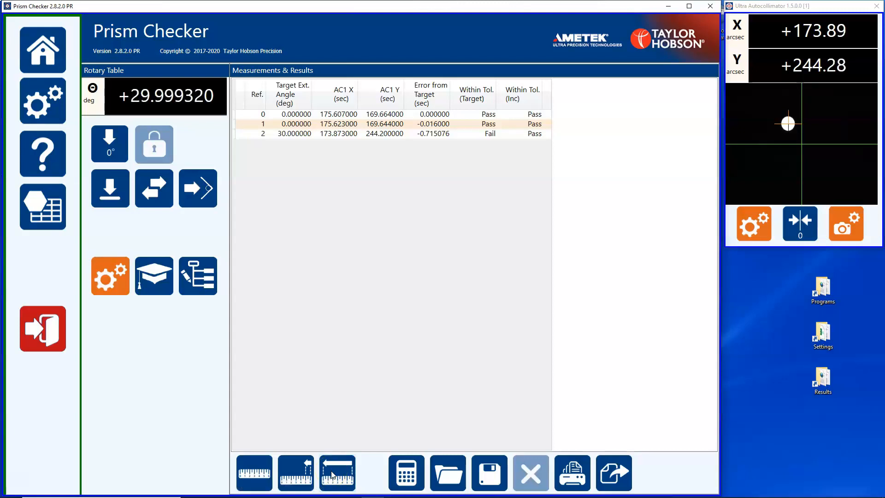
Remove all measured points from the measurement results
left_click(333, 474)
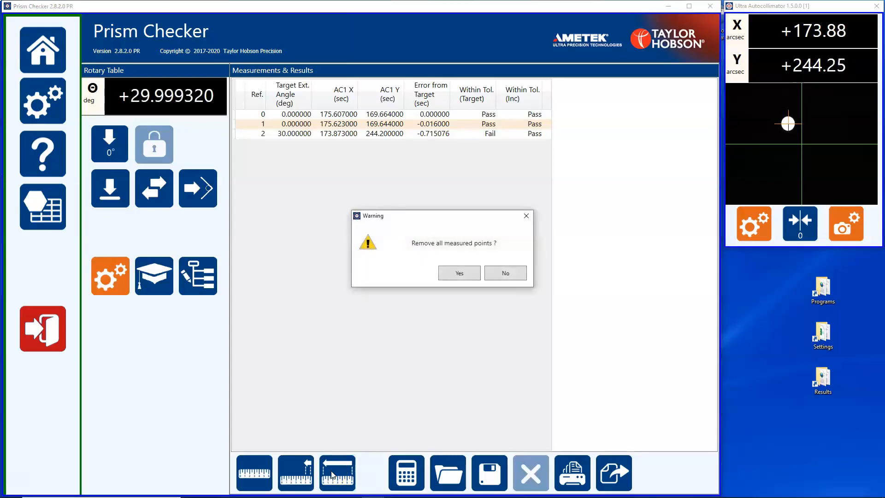
left_click(456, 276)
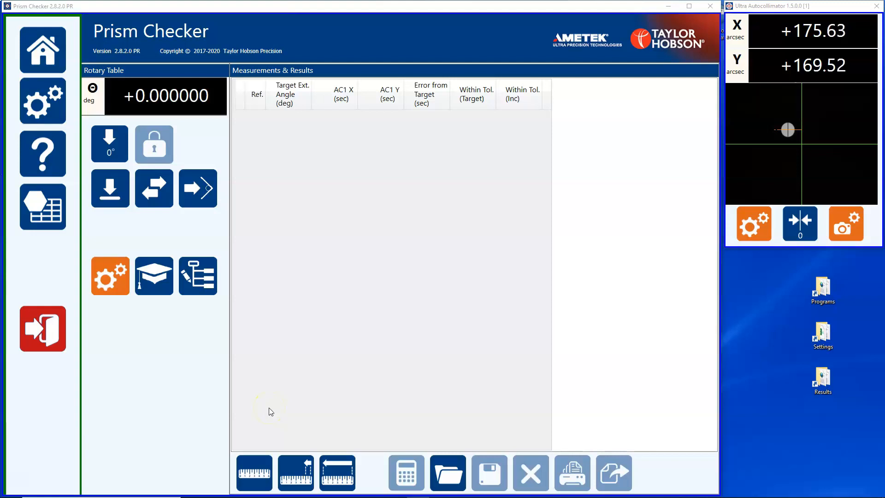
Create a new measurement program named "12 Sided Example" and save it as an XML file in the Programs folder
left_click(195, 279)
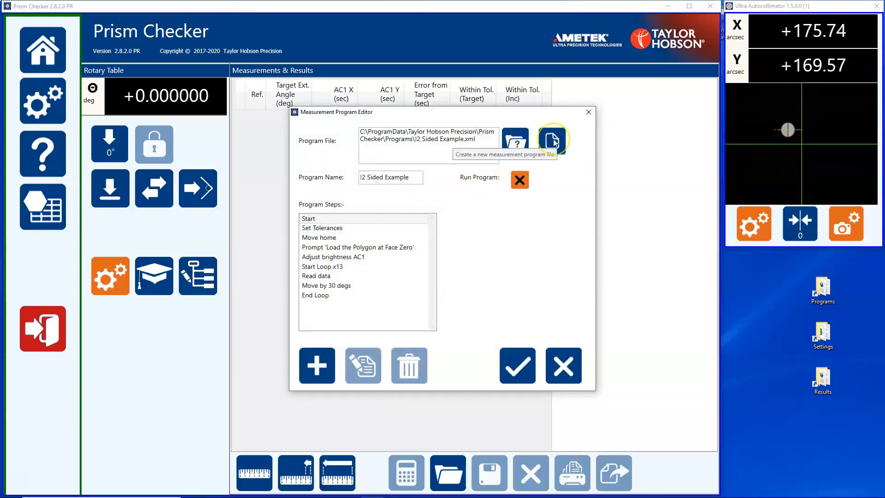
left_click(554, 142)
left_click(408, 178)
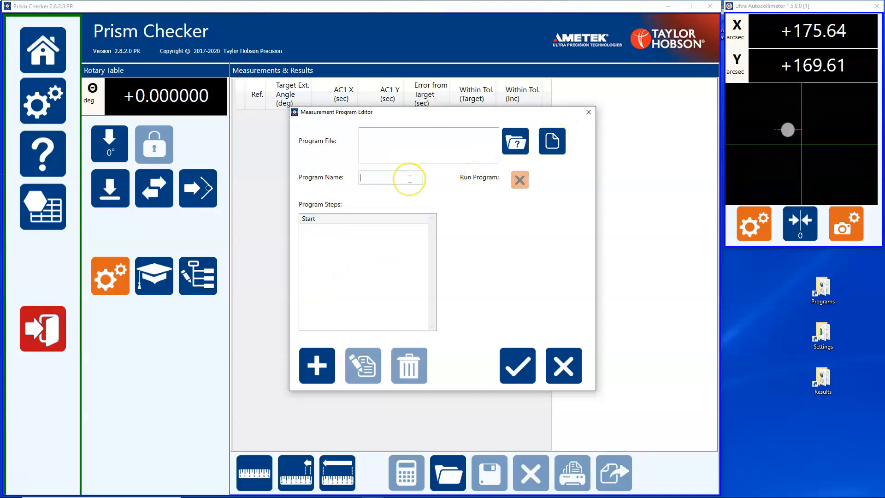
type("12")
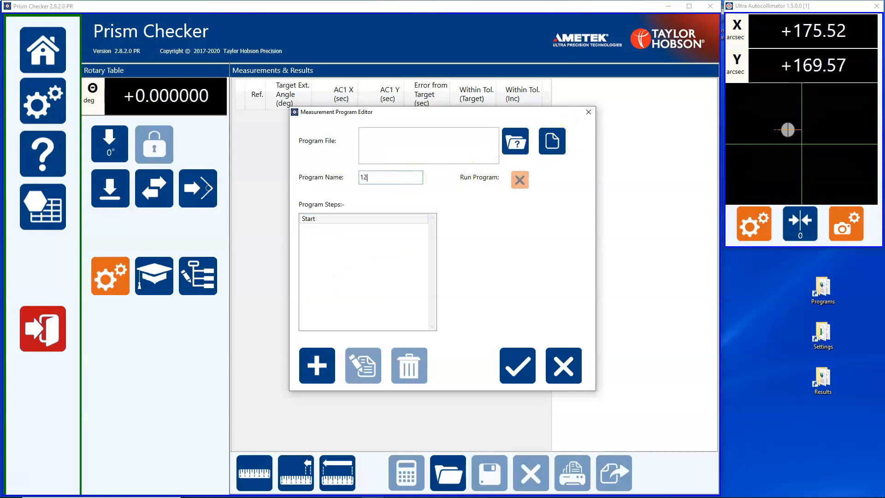
type(" Sided Example")
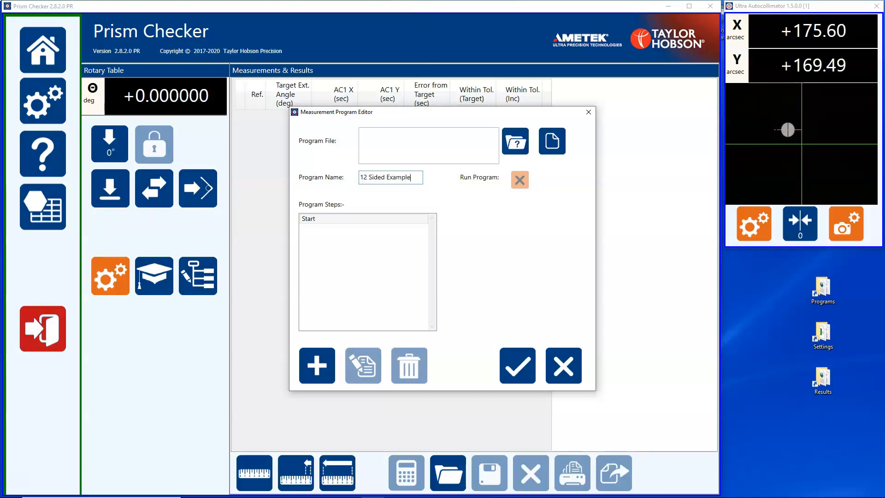
left_click(518, 364)
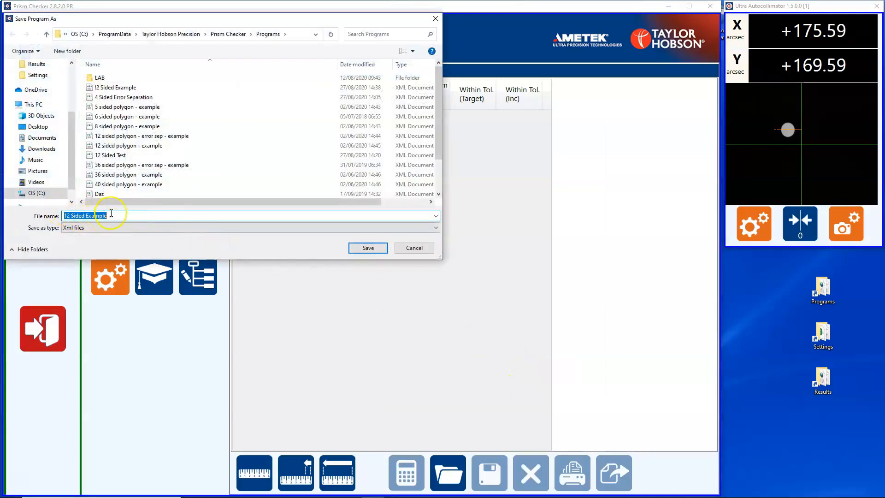
left_click(361, 251)
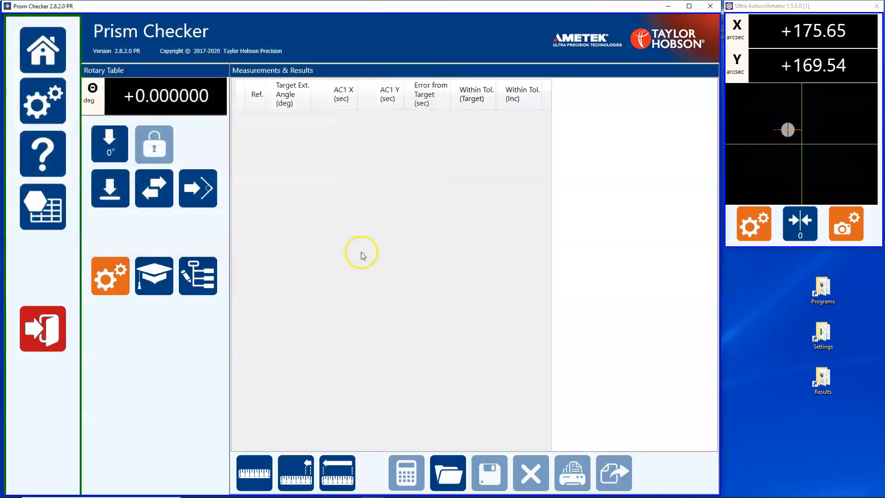
Reopen the 12 Sided Example program for editing and insert a Move home step after Start
left_click(219, 283)
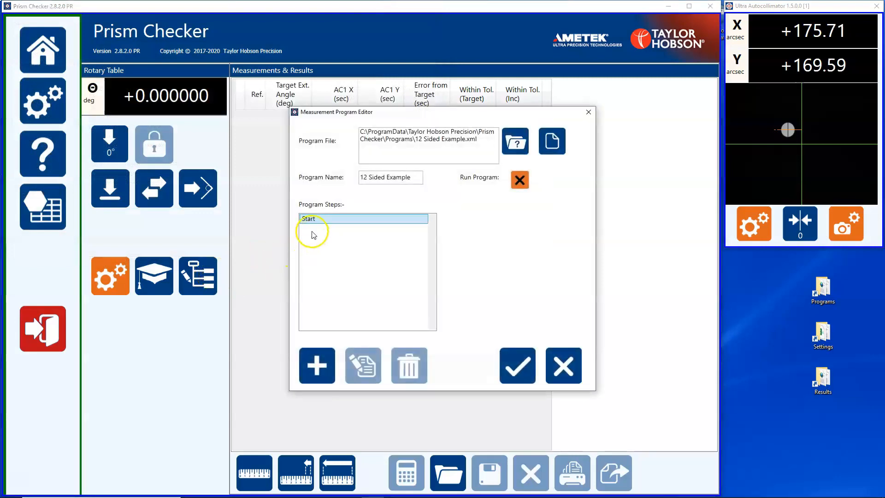
left_click(317, 364)
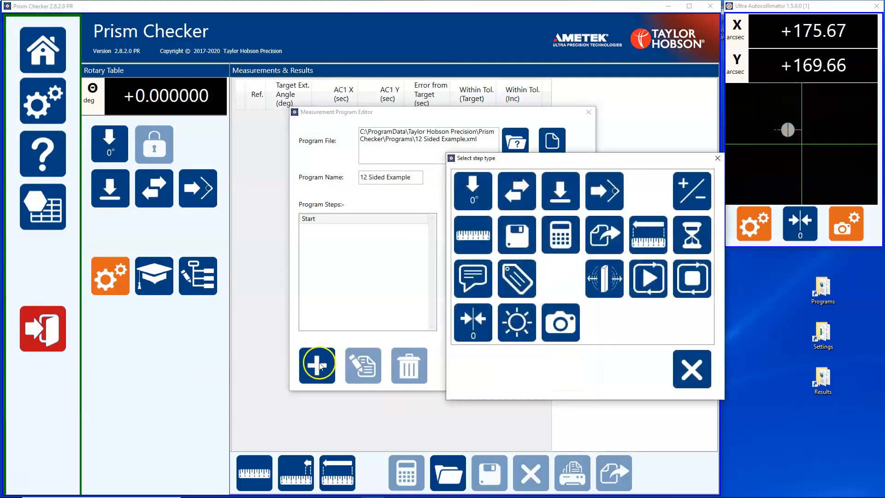
left_click(471, 202)
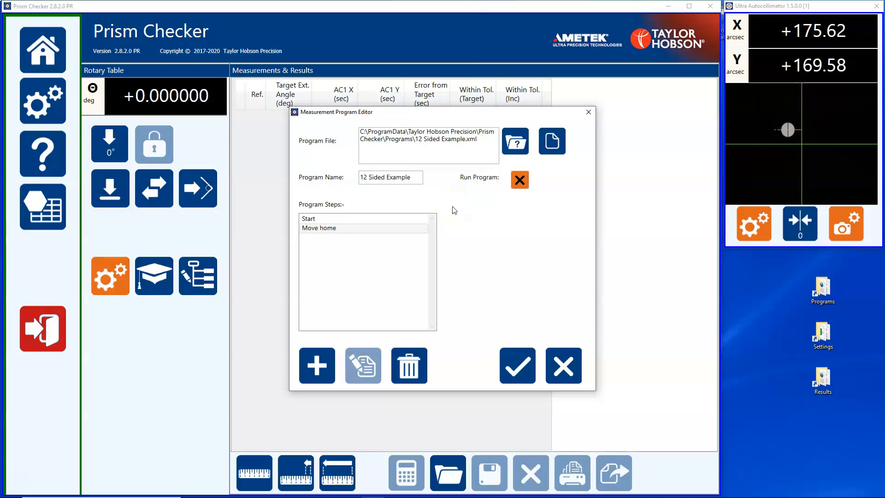
Add an operator prompt step with the message "Load Polygon at Face Zero"
left_click(308, 368)
left_click(470, 278)
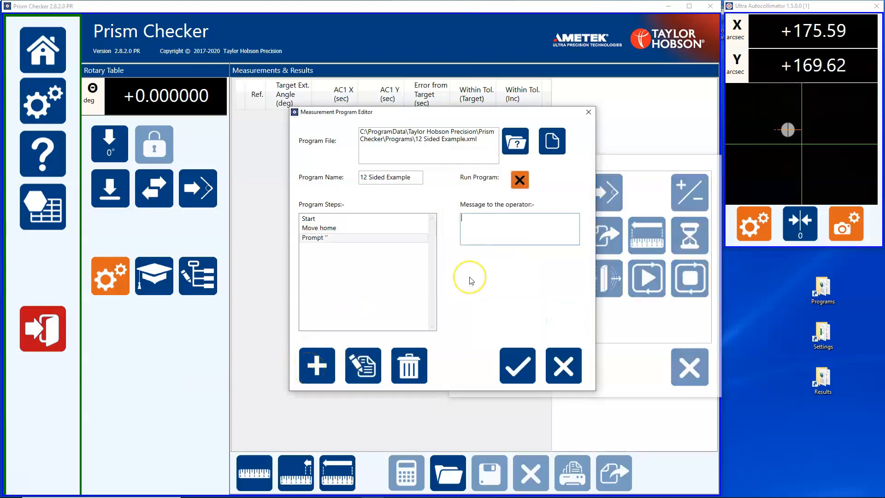
type("Load Po")
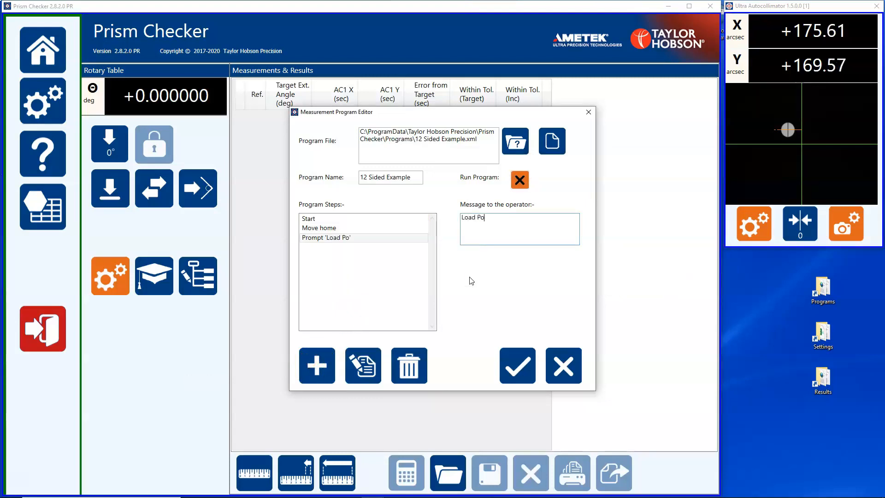
type("lygon at Face Zero")
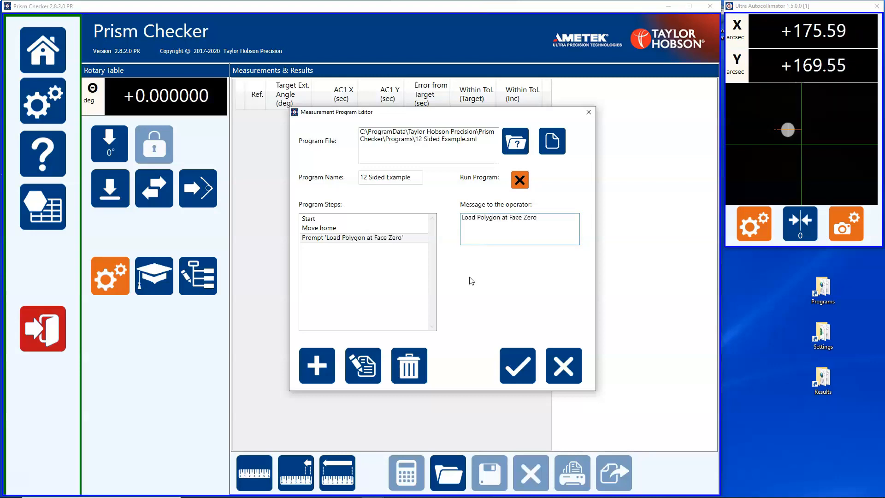
Add a step that adjusts the brightness of autocollimator AC1 after the operator prompt
left_click(322, 367)
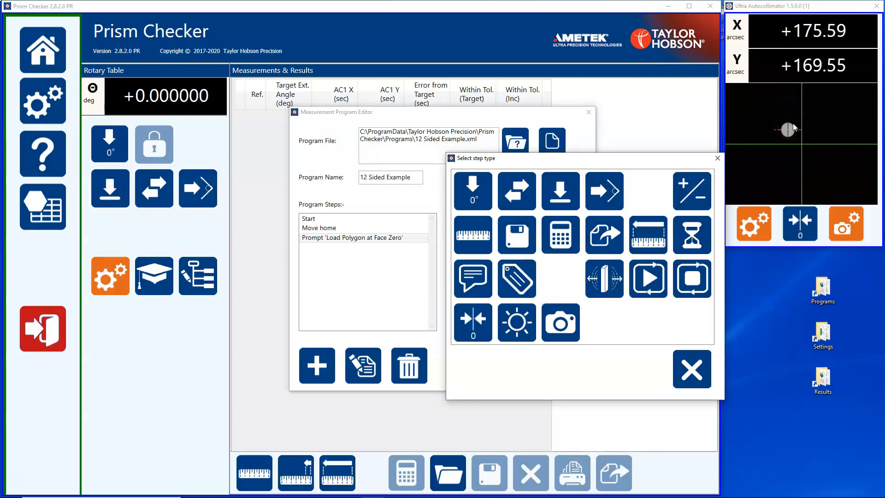
left_click(514, 326)
left_click(508, 326)
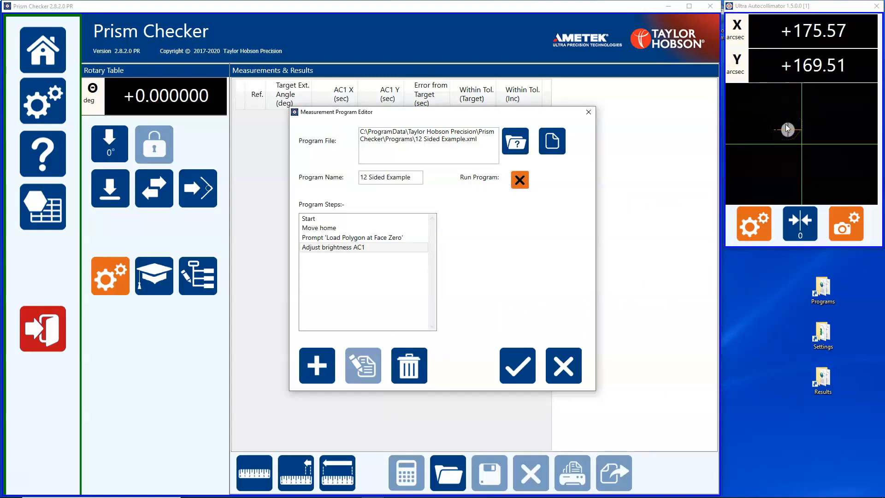
Add a Set Tolerances step with the Zero to Face Tolerance set to 1 arcsec
left_click(320, 367)
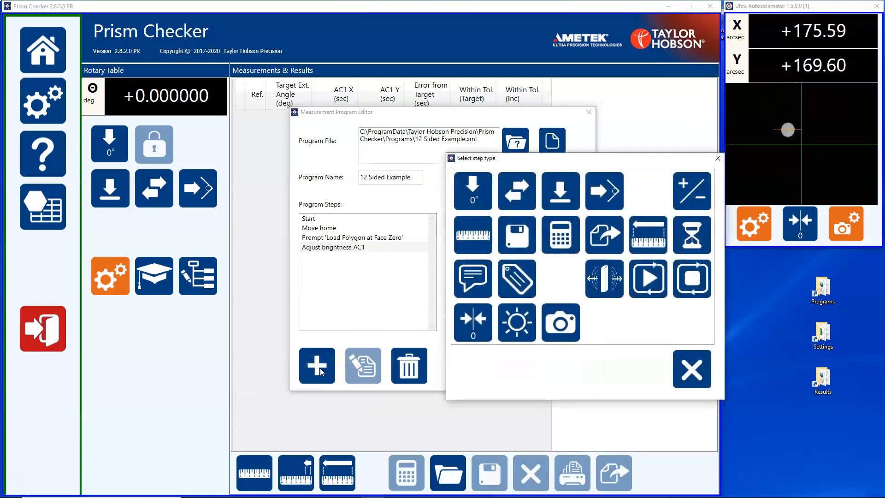
left_click(698, 191)
left_click(520, 251)
left_click(517, 222)
left_click(517, 192)
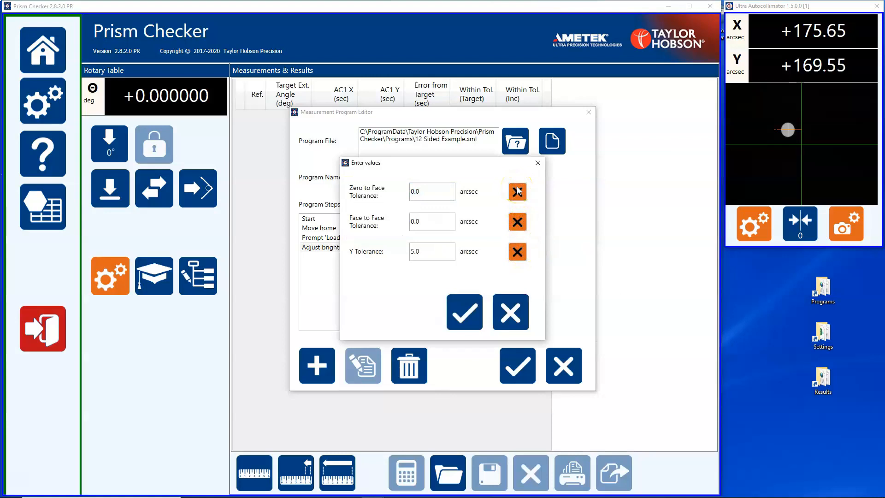
left_click(518, 191)
left_click(453, 191)
left_click_drag(452, 190, 399, 193)
type("1")
left_click(465, 312)
Add a Start Loop step with 13 loops after the Set Tolerances step
left_click(314, 365)
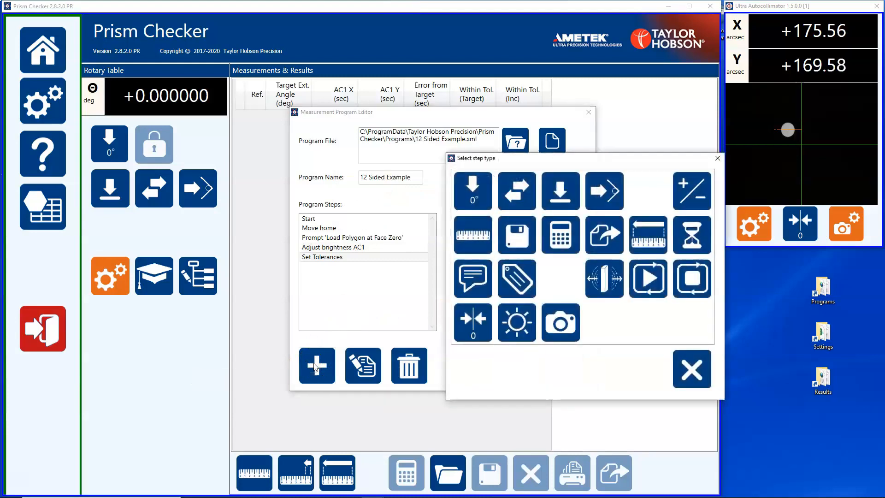
left_click(434, 220)
left_click(648, 278)
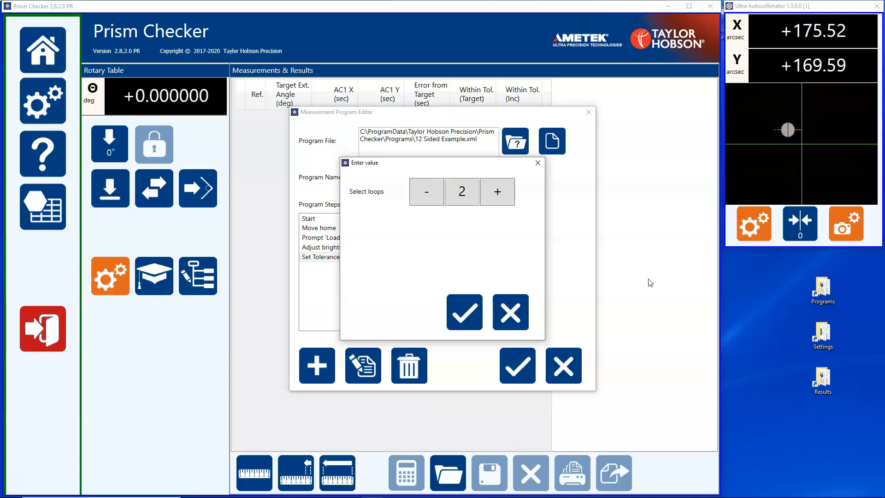
left_click(459, 196)
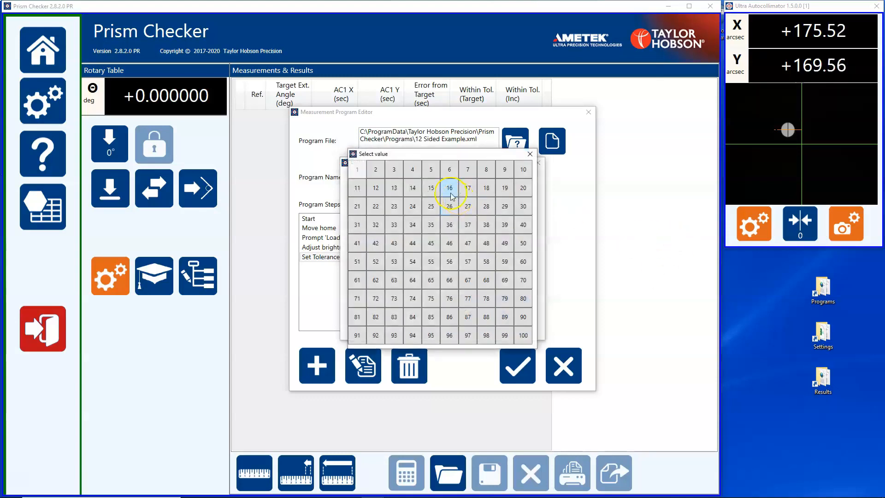
left_click(394, 188)
left_click(464, 311)
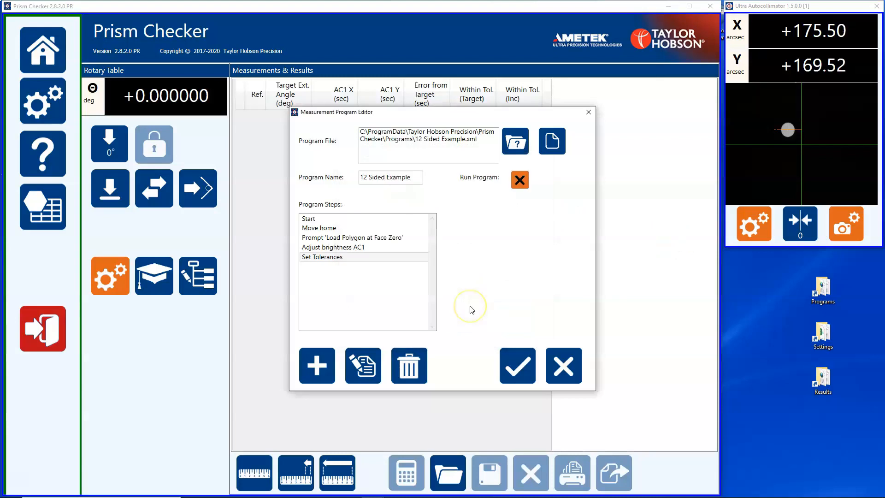
Add a Read data step inside the loop, followed by a relative table move of 30 degrees
left_click(317, 365)
left_click(474, 235)
left_click(322, 373)
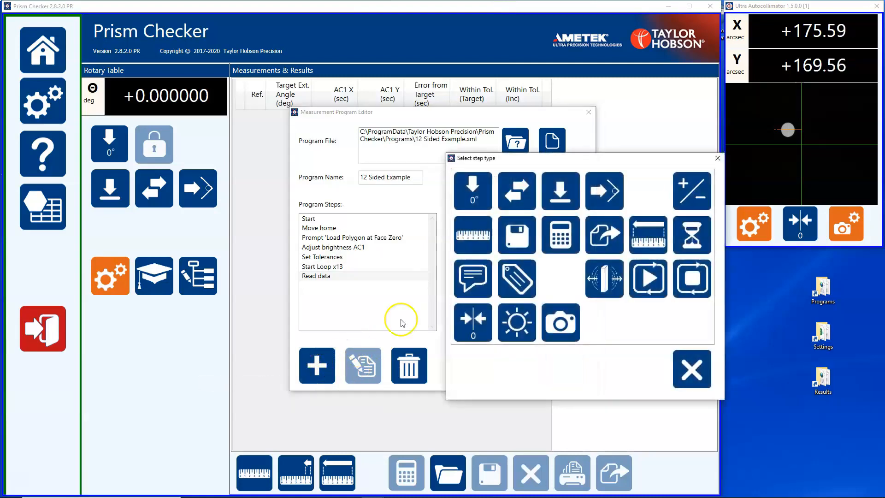
left_click(518, 191)
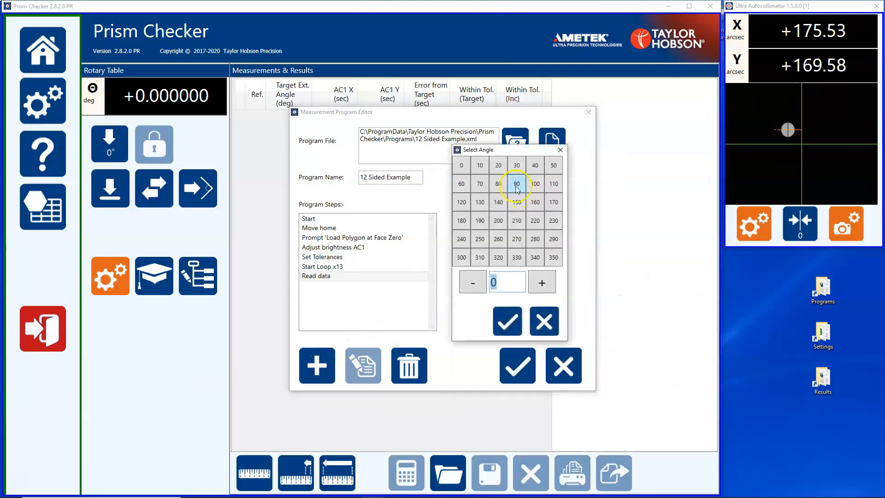
left_click(516, 166)
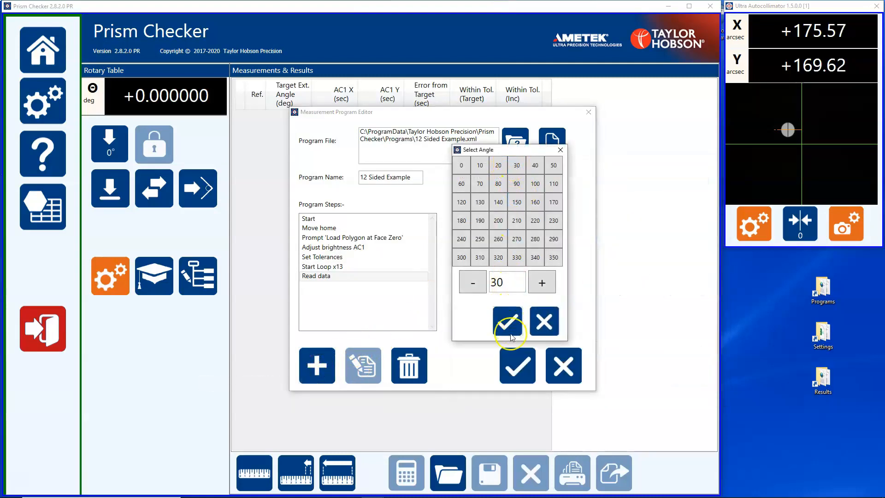
left_click(507, 319)
Close the loop with an End Loop step and save the program as 12 Sided Example, replacing the existing file
left_click(314, 367)
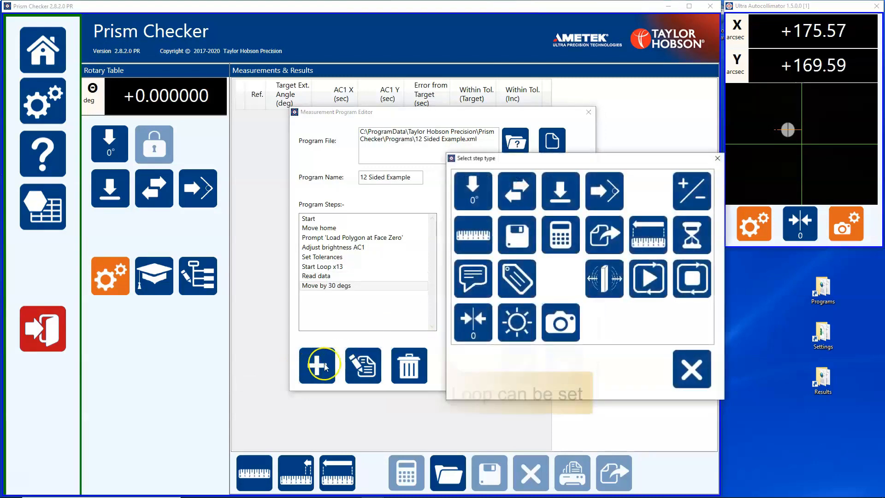
left_click(689, 282)
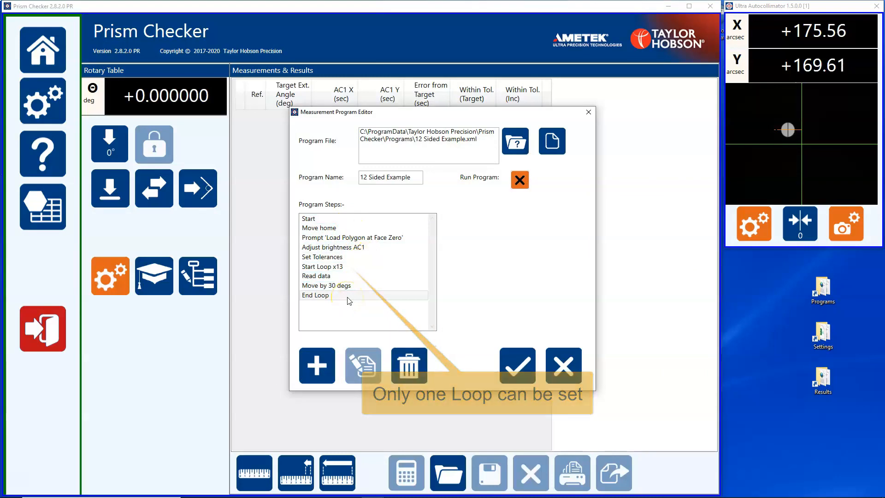
left_click(524, 367)
left_click(365, 248)
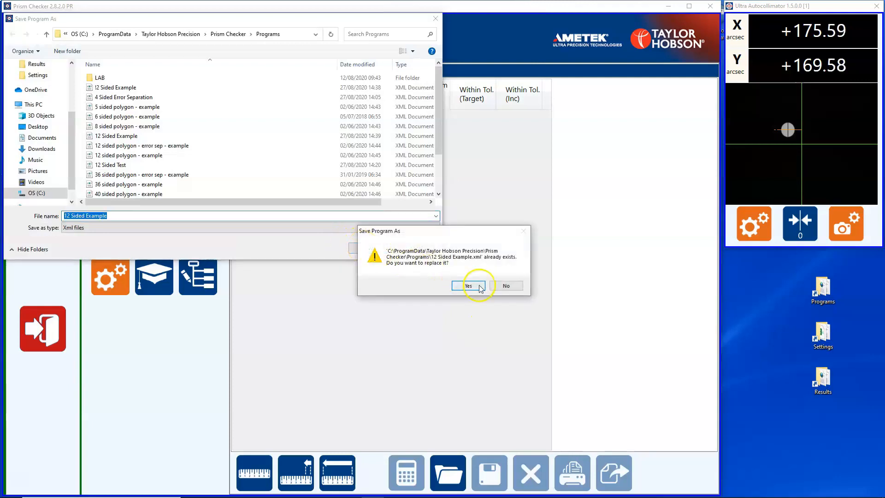
left_click(468, 285)
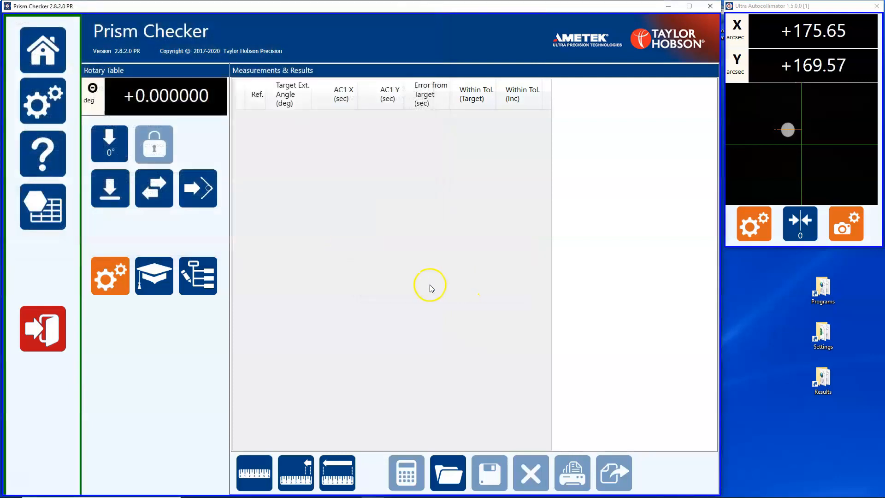
Enable run mode for the 12 Sided Example program and run it, accepting the Load Polygon at Face Zero prompt
left_click(208, 280)
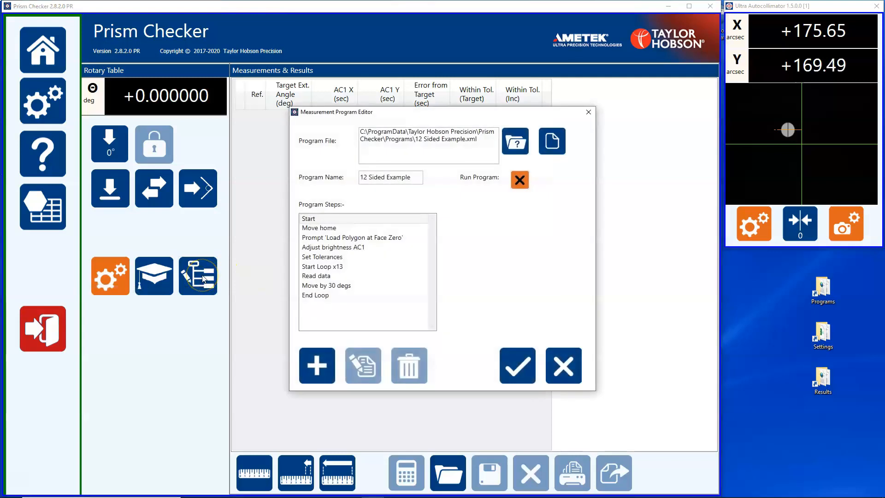
left_click(518, 179)
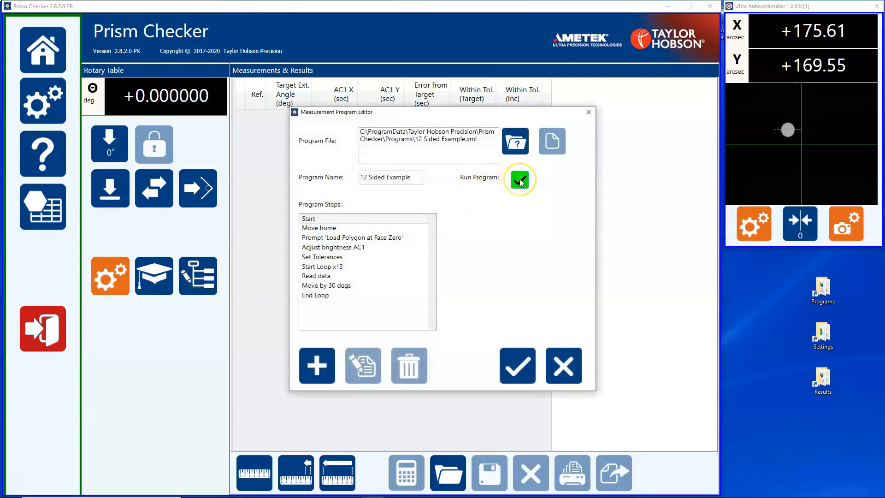
left_click(517, 363)
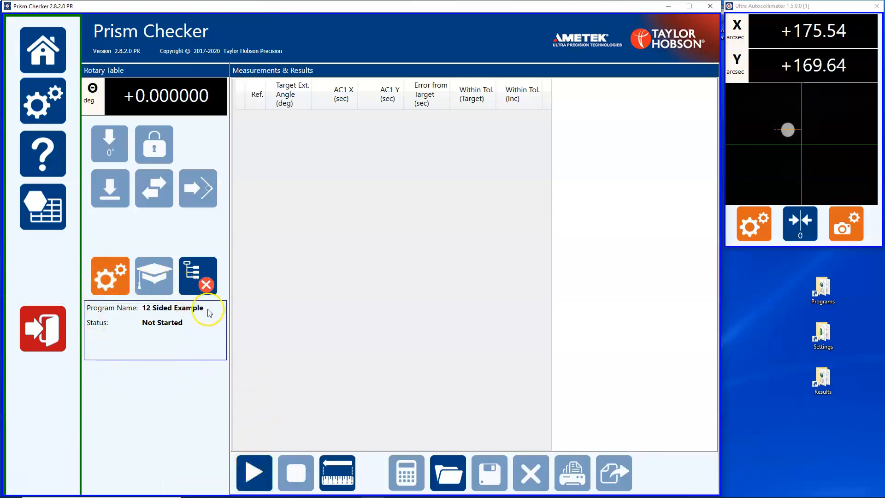
left_click(255, 470)
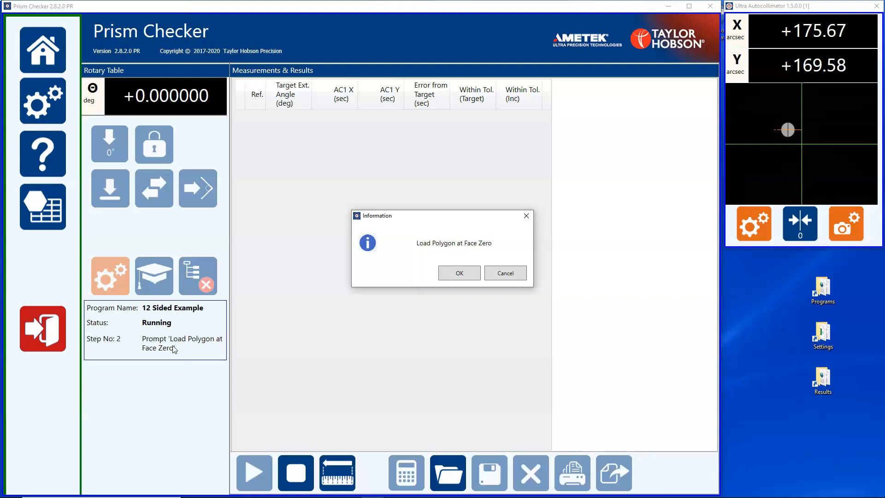
left_click(463, 276)
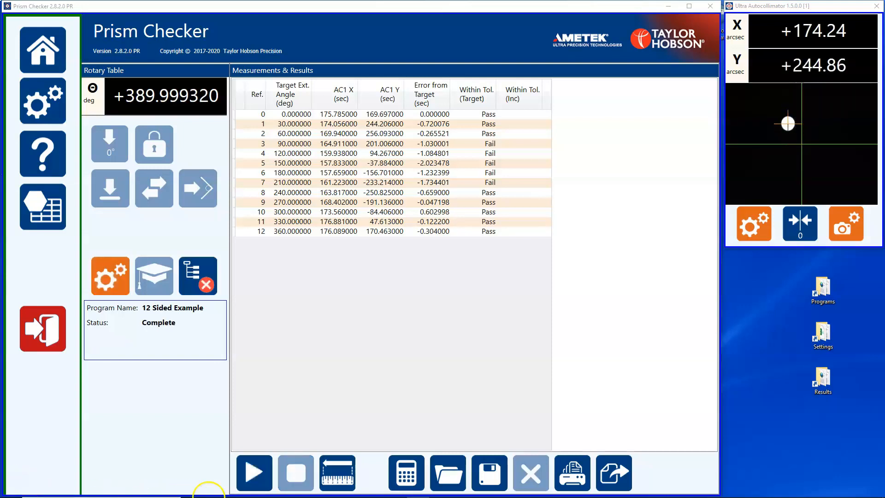
Save the measurement results as an XML file named demo 1 in the Results folder
left_click(497, 469)
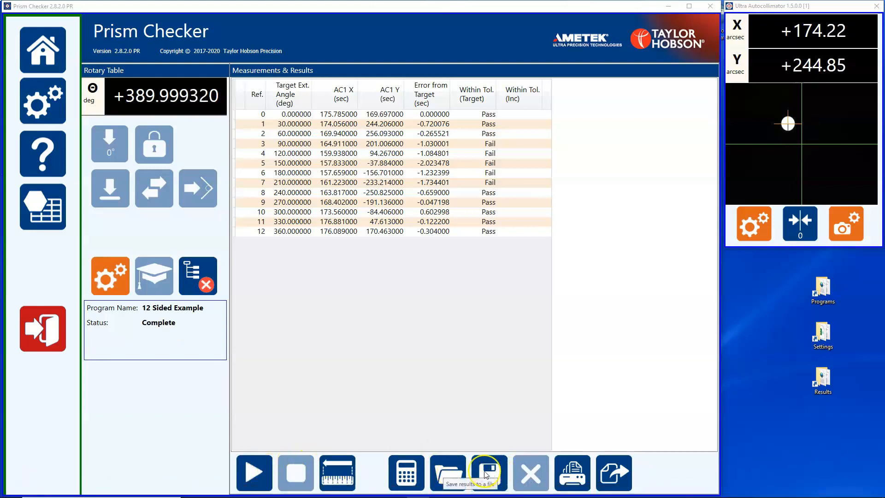
left_click(486, 474)
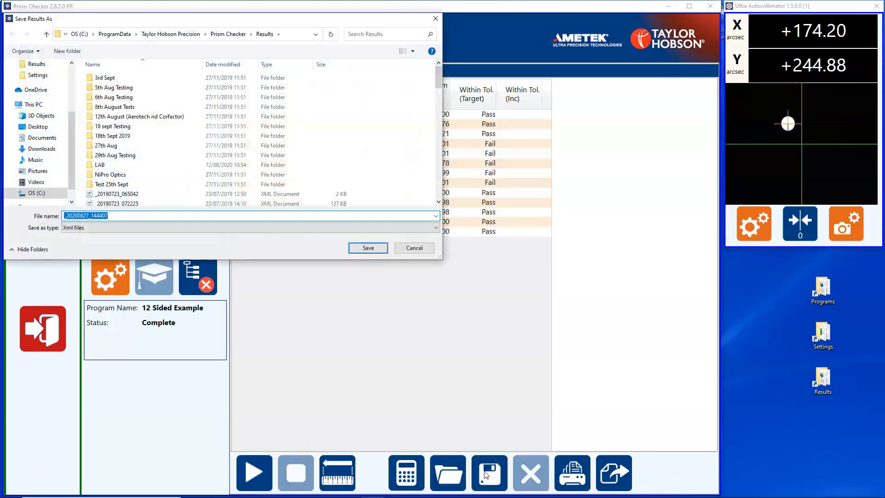
left_click(482, 473)
type("demo")
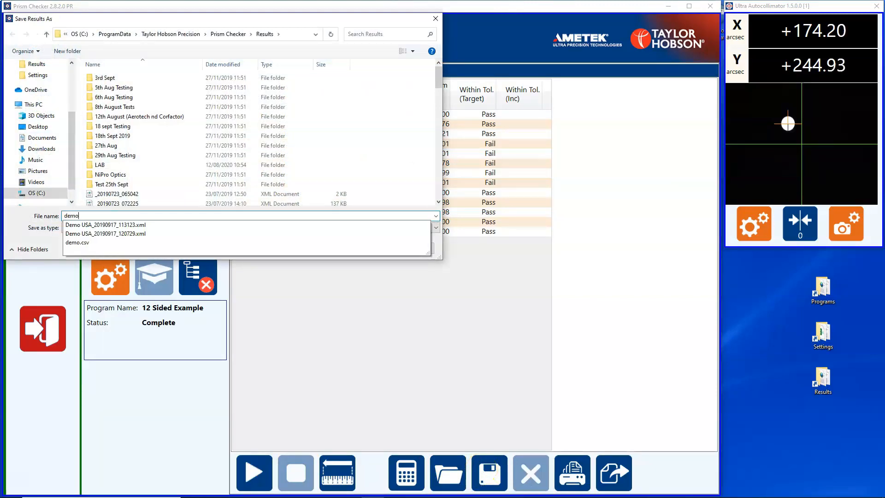
type(" 1")
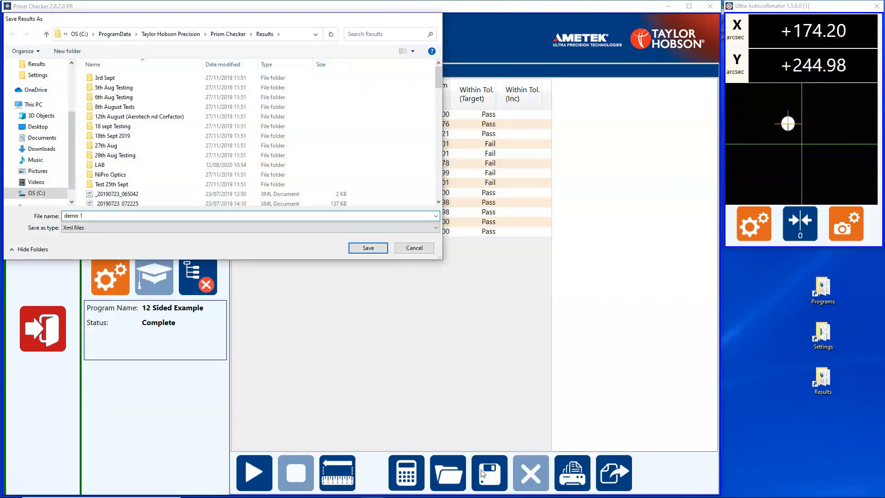
key("Return")
Export the measurement results to a CSV file named demo 1 in the Results folder
left_click(511, 476)
left_click(612, 472)
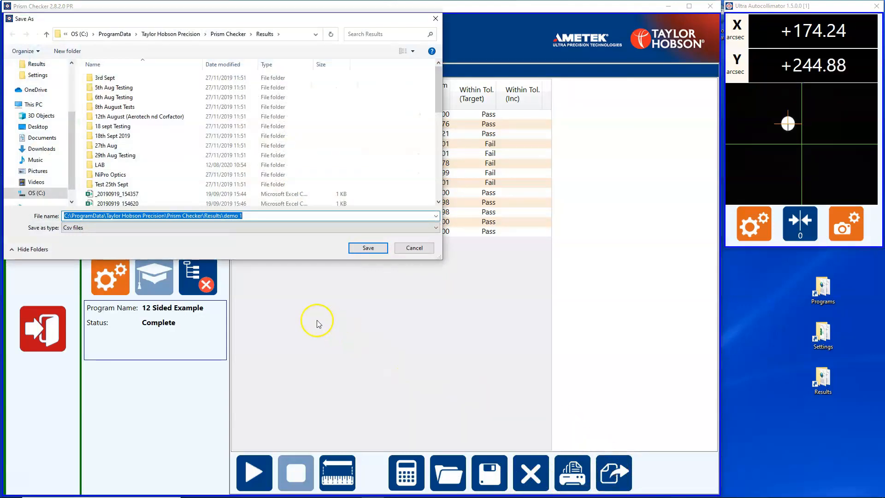
left_click(271, 215)
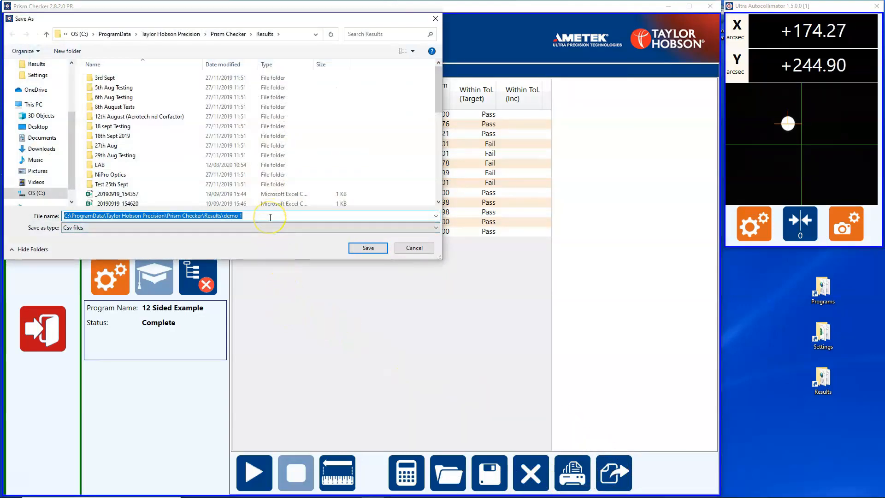
left_click(270, 217)
left_click(364, 247)
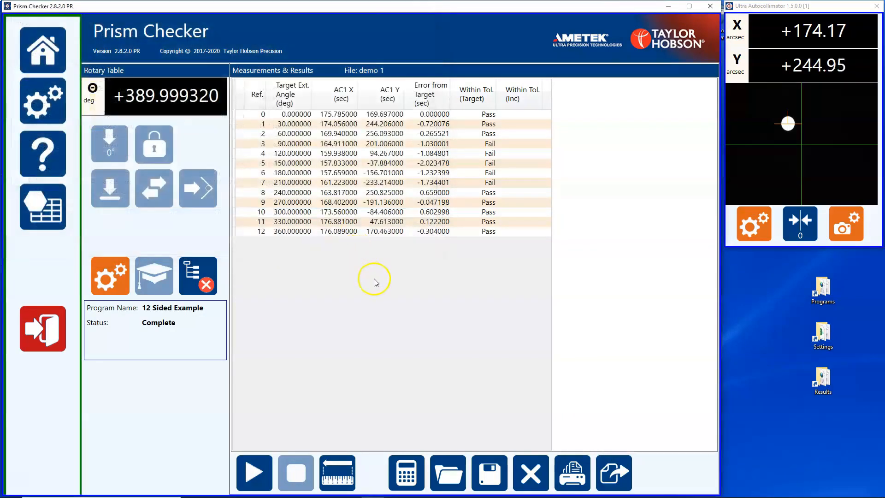
Preview the printout of the demo 1 results and check the printer options without printing
left_click(579, 484)
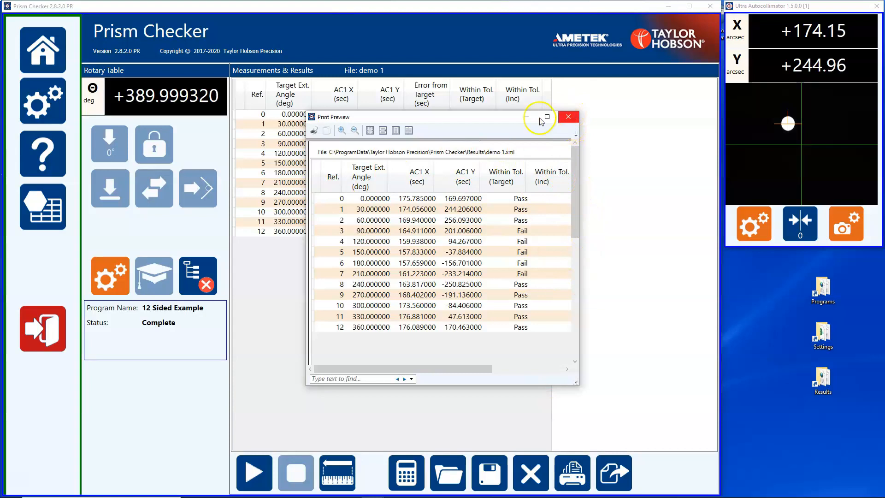
left_click(315, 132)
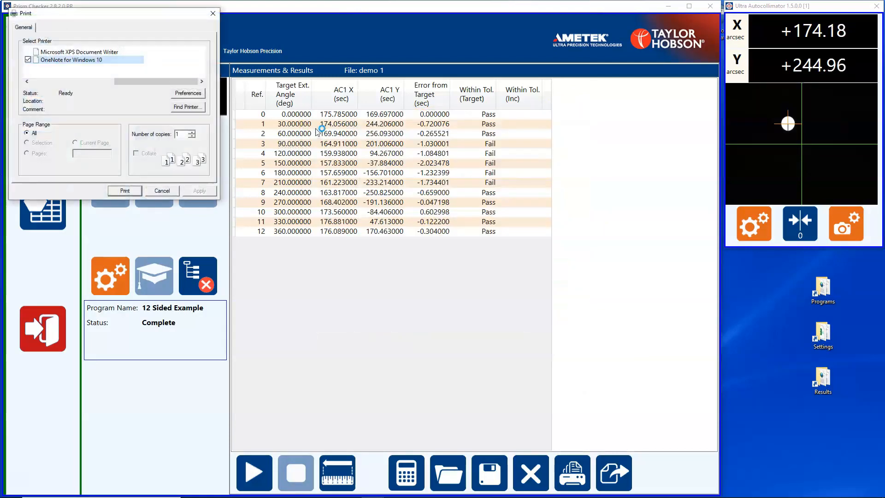
left_click(193, 133)
left_click(166, 190)
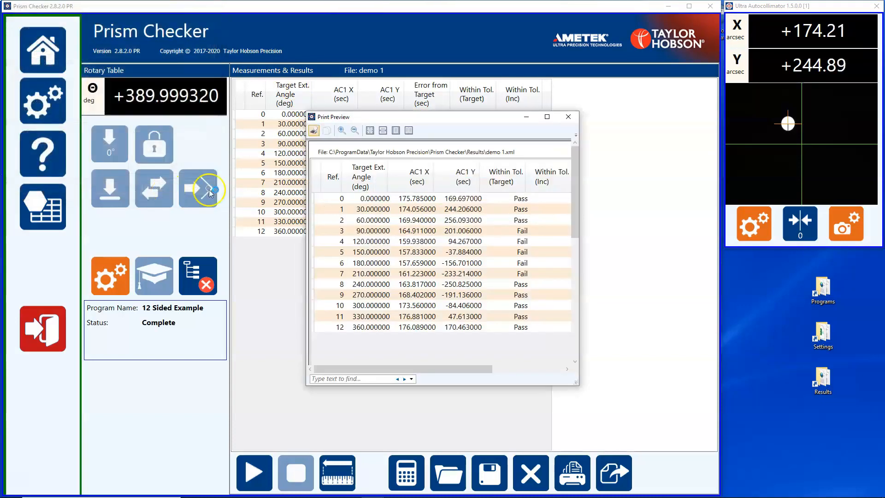
left_click(568, 116)
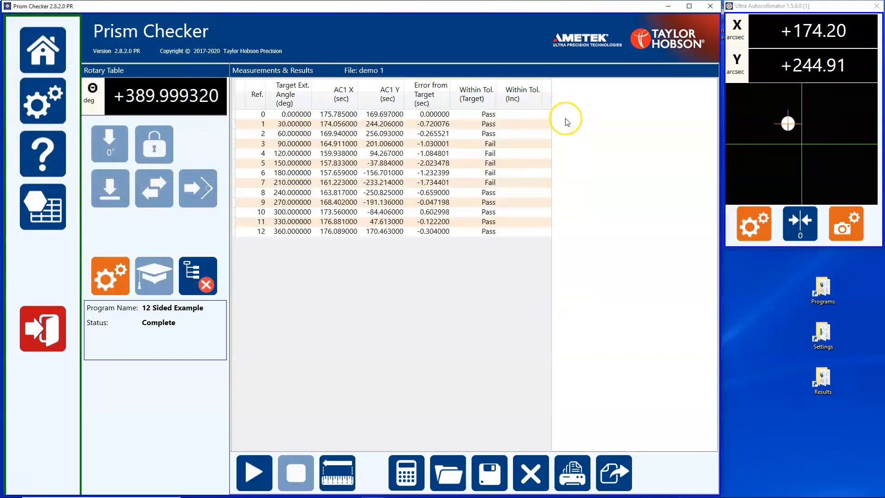
Clear the displayed results and reopen the saved demo 1 results file
left_click(531, 473)
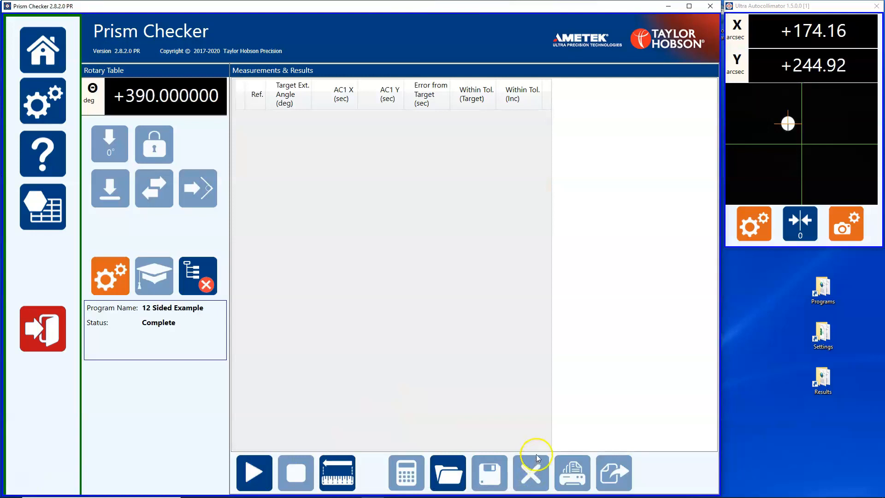
left_click(451, 476)
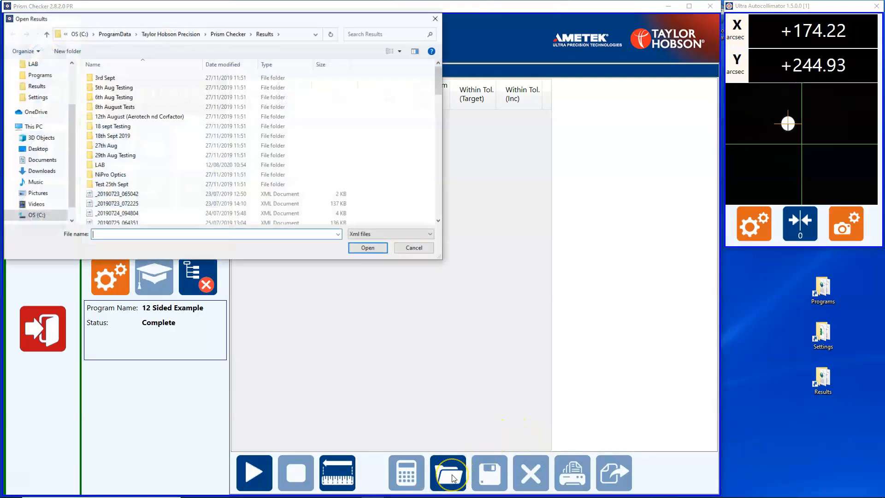
left_click_drag(438, 73, 434, 182)
left_click(97, 159)
left_click(367, 247)
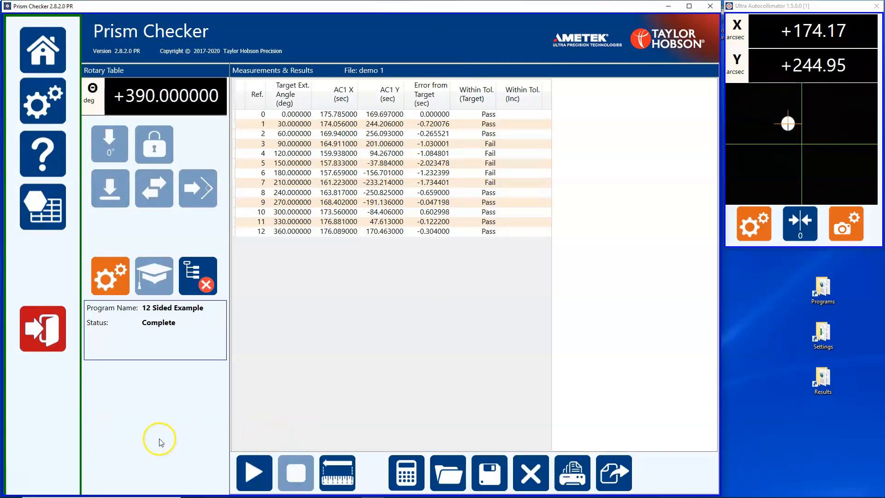
Remove all measured points from the results table in preparation for re-measuring
left_click(343, 471)
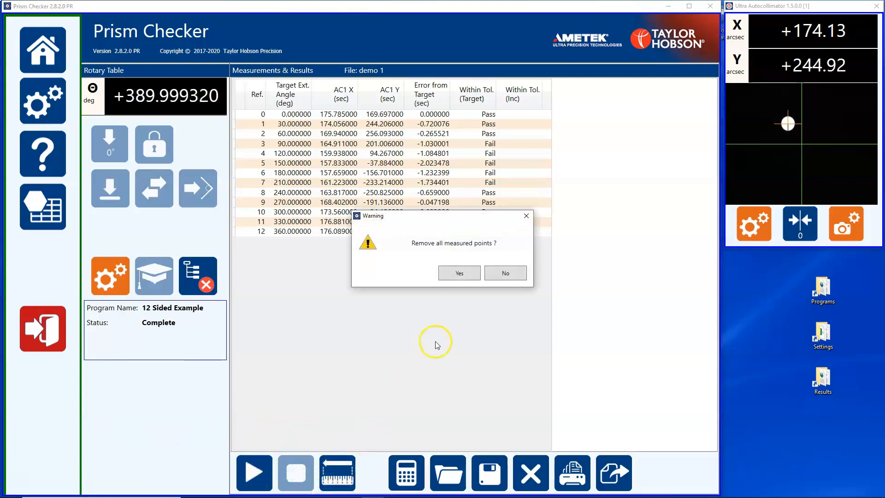
left_click(460, 274)
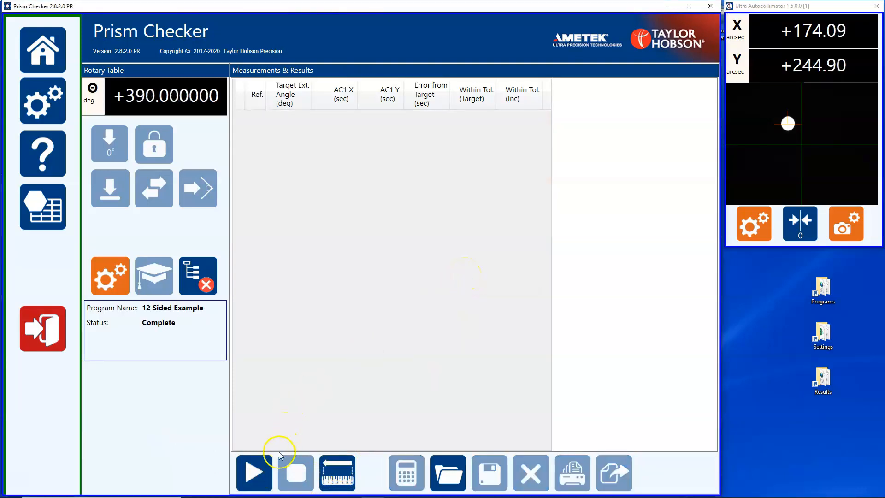